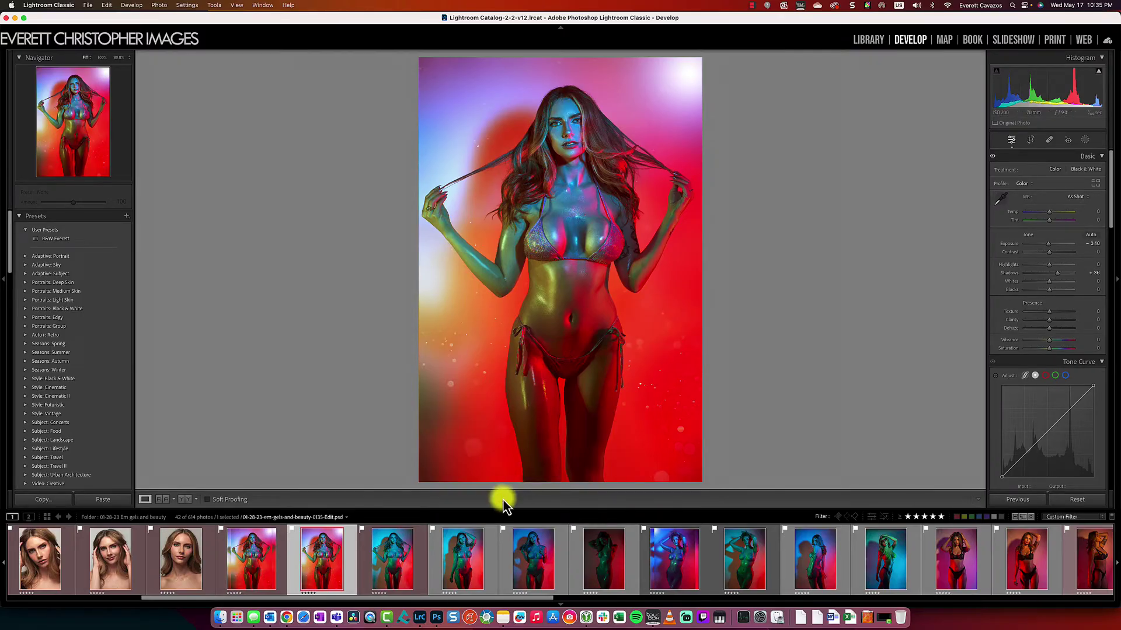
Compare the edited 0135-Edit.psd portrait with its raw original, then return to the edit
{"action": "left_click", "coordinate": [389, 552]}
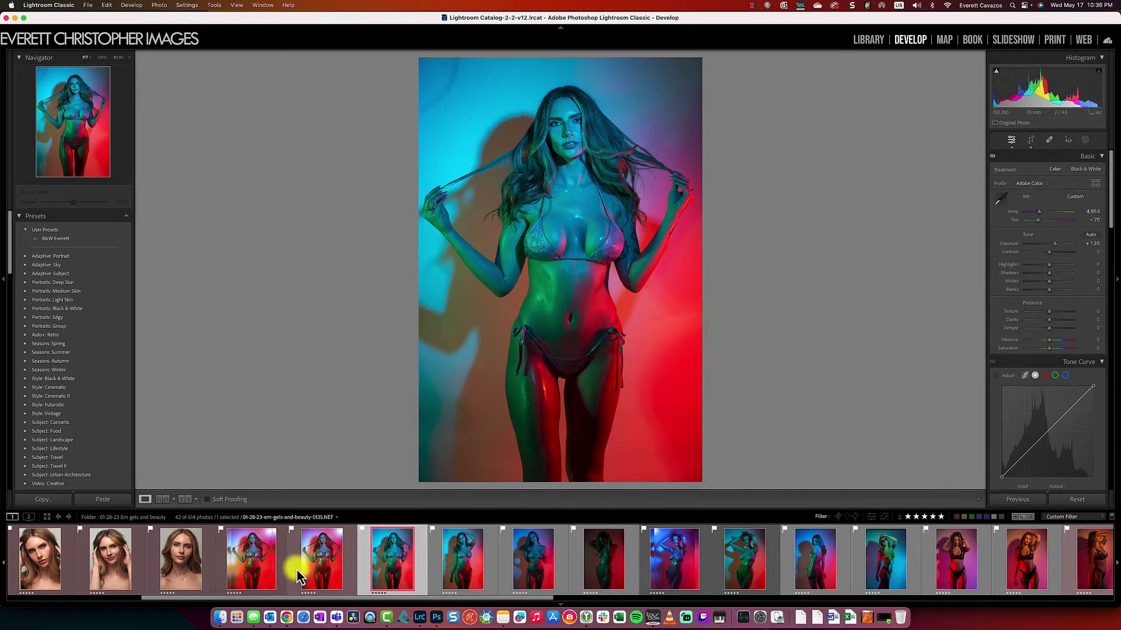
{"action": "left_click", "coordinate": [328, 568]}
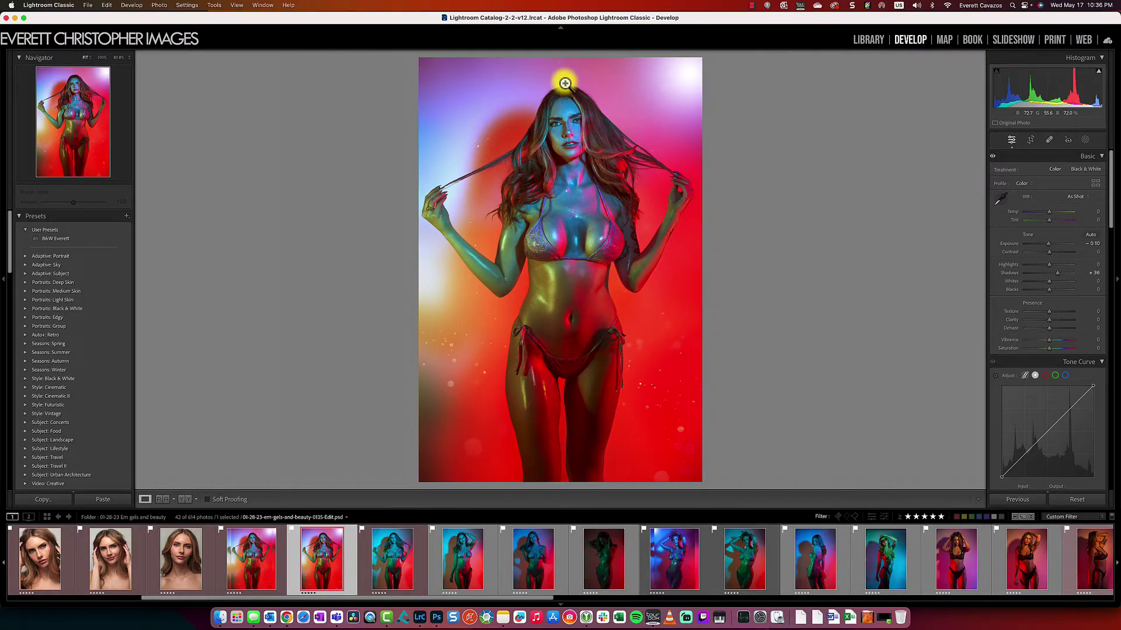
Go back from photo 0140 to the raw 0135 portrait and try the As Shot white balance
{"action": "left_click", "coordinate": [468, 558]}
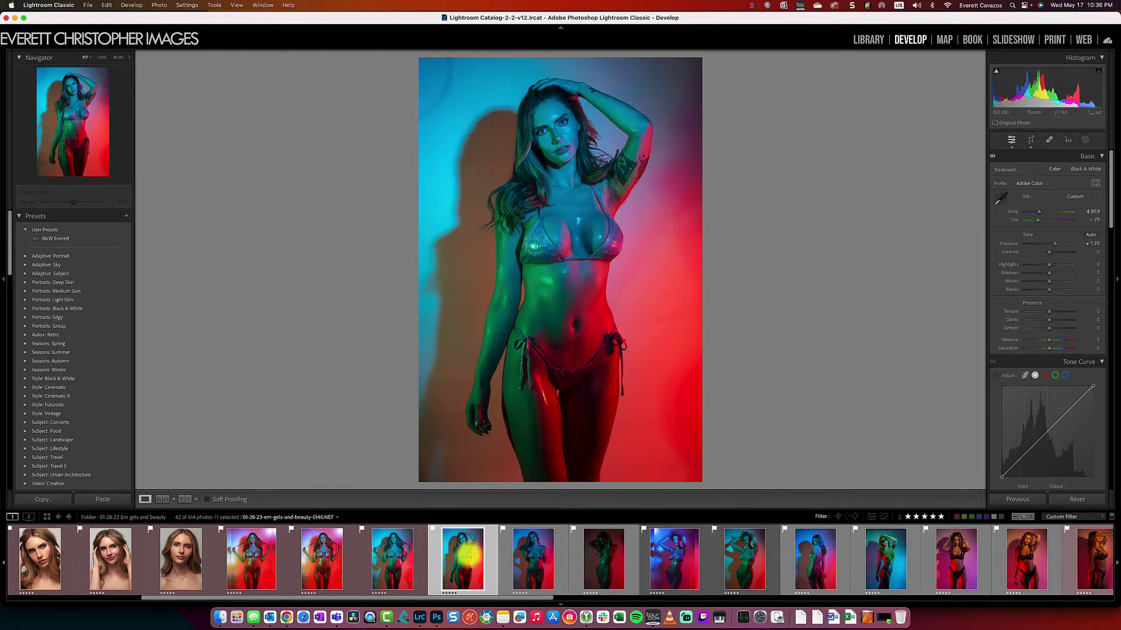
{"action": "left_click", "coordinate": [405, 560]}
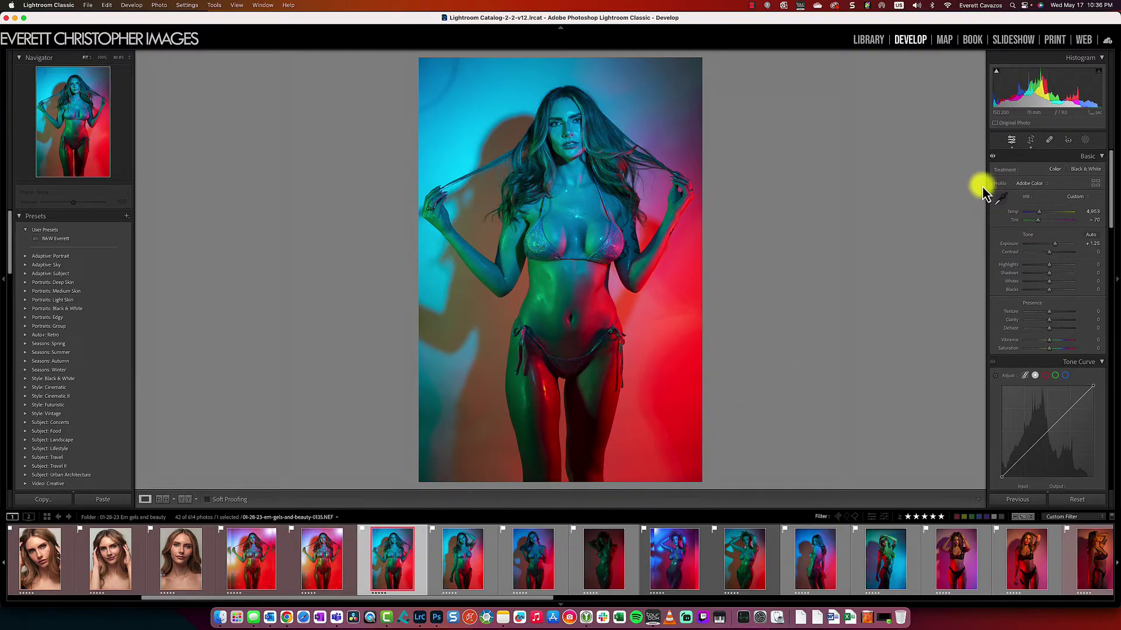
{"action": "left_click", "coordinate": [1074, 196]}
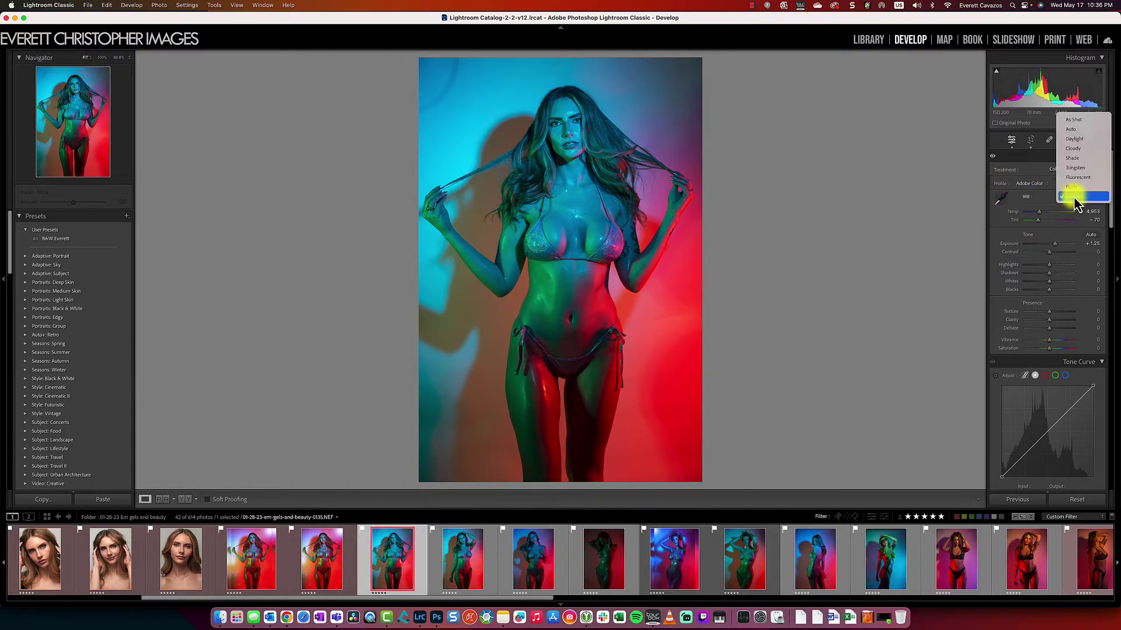
{"action": "left_click", "coordinate": [1079, 121]}
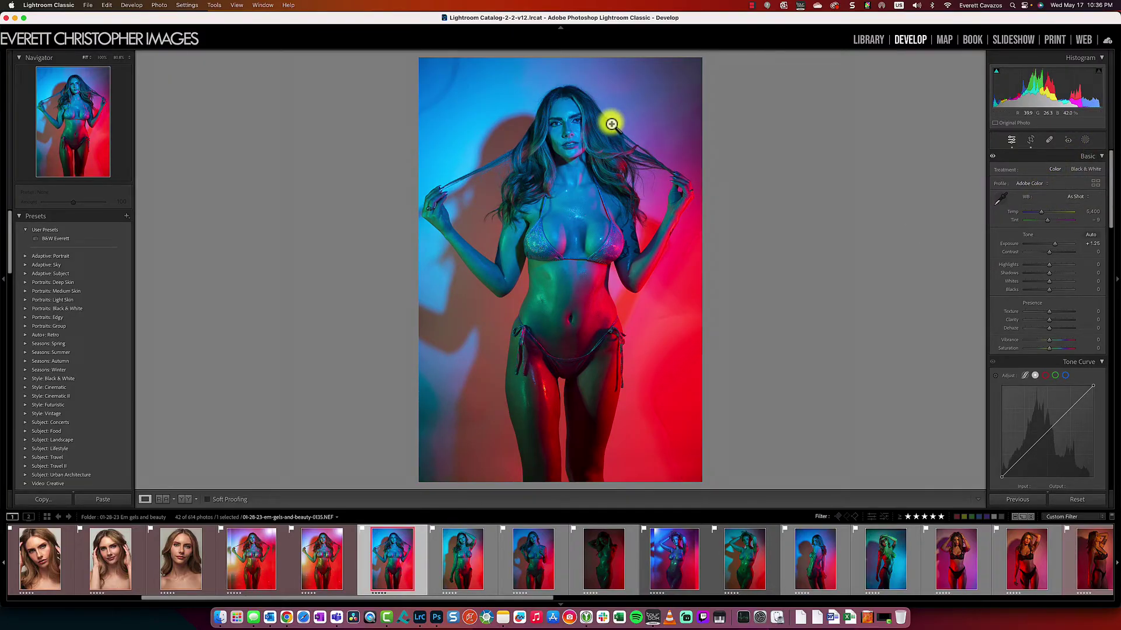
Undo the As Shot and Tint changes, keeping the custom Temp 4,953 and Tint -70
{"action": "key", "text": "super+z"}
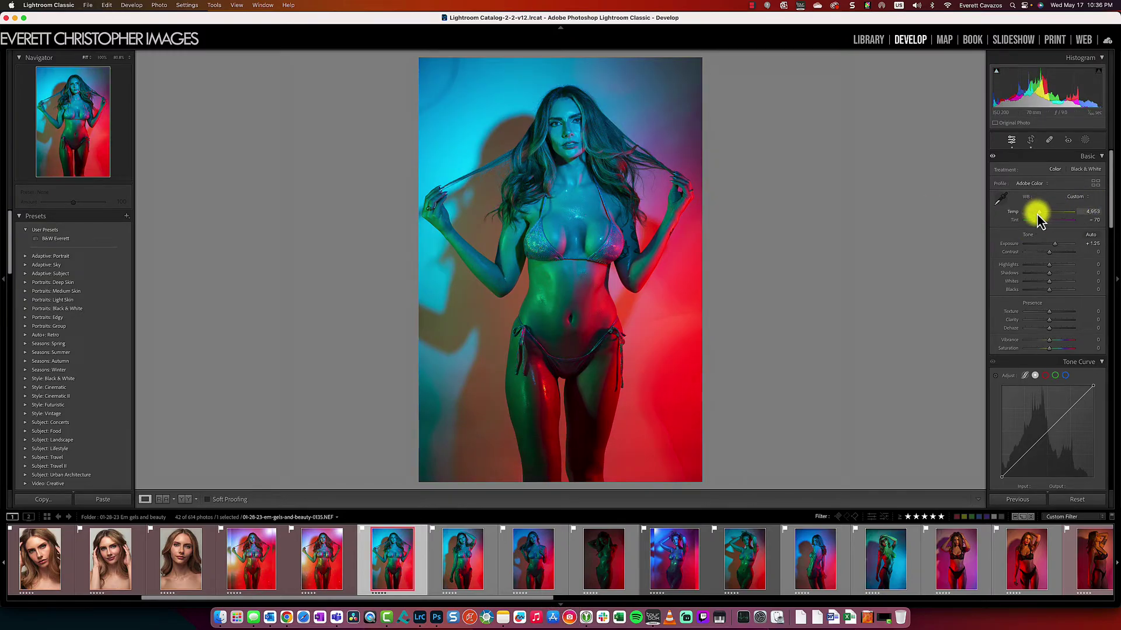
{"action": "scroll", "coordinate": [1041, 221], "scroll_direction": "down", "scroll_amount": 20}
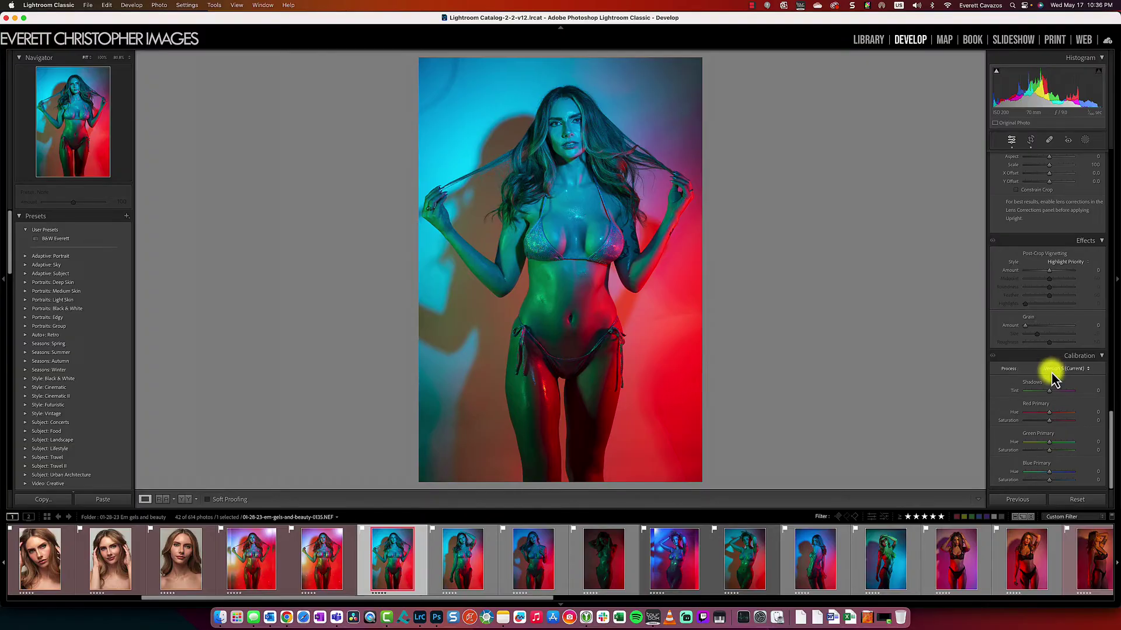
{"action": "scroll", "coordinate": [1053, 373], "scroll_direction": "up", "scroll_amount": 20}
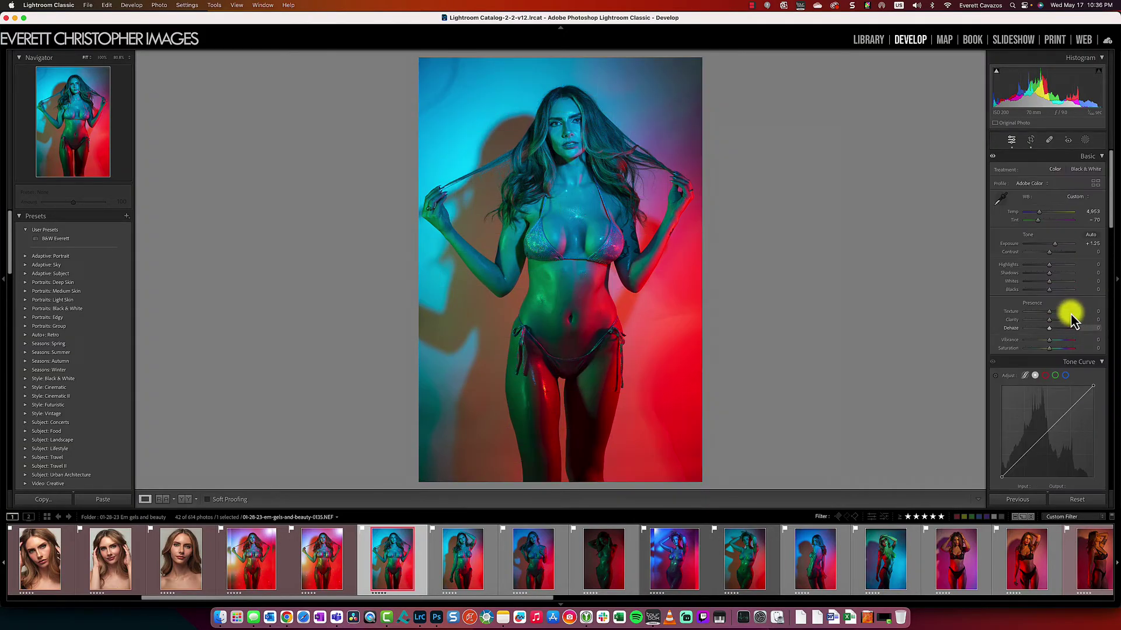
{"action": "key", "text": "super+z"}
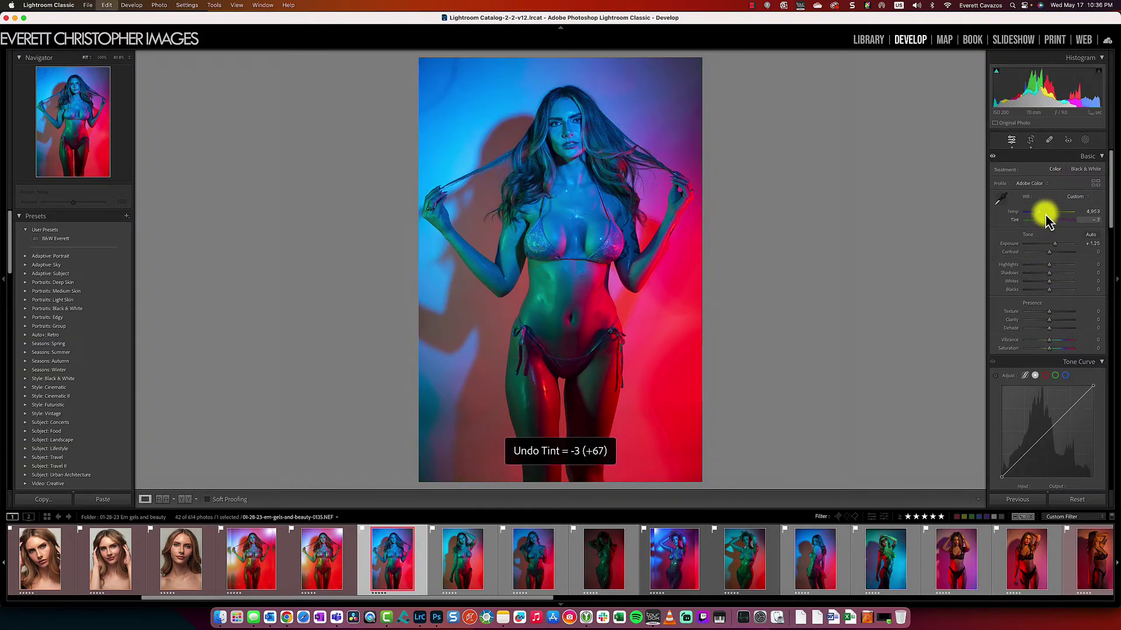
{"action": "left_click", "coordinate": [463, 558]}
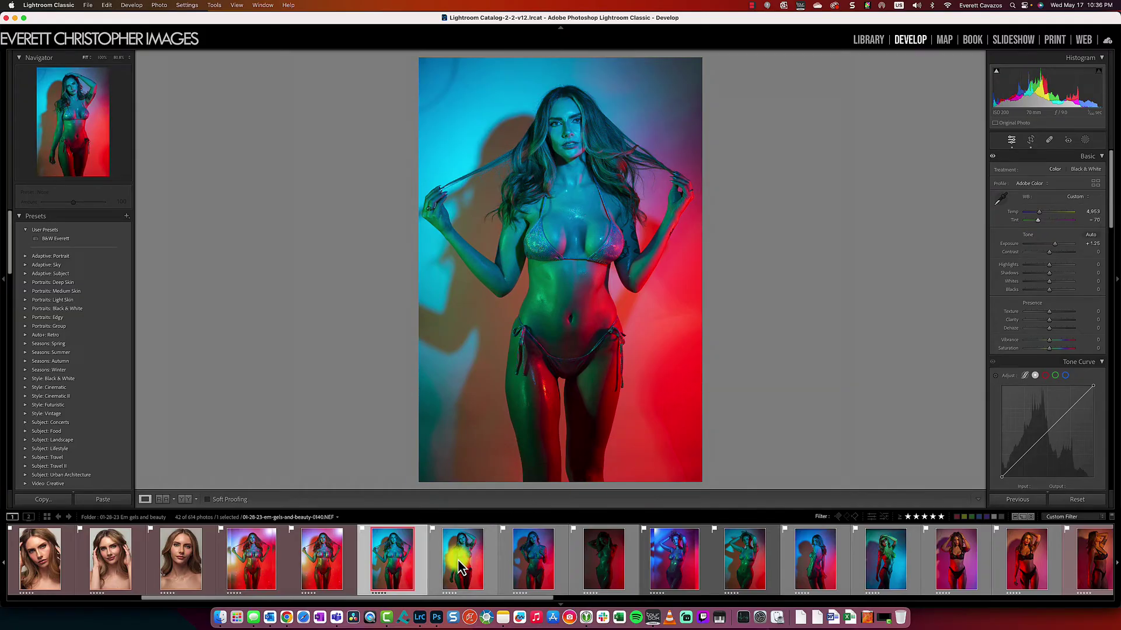
Copy only the Basic settings from 0135 (Temp 4,953, Tint -70) and paste them onto 0140
{"action": "key", "text": "super+c"}
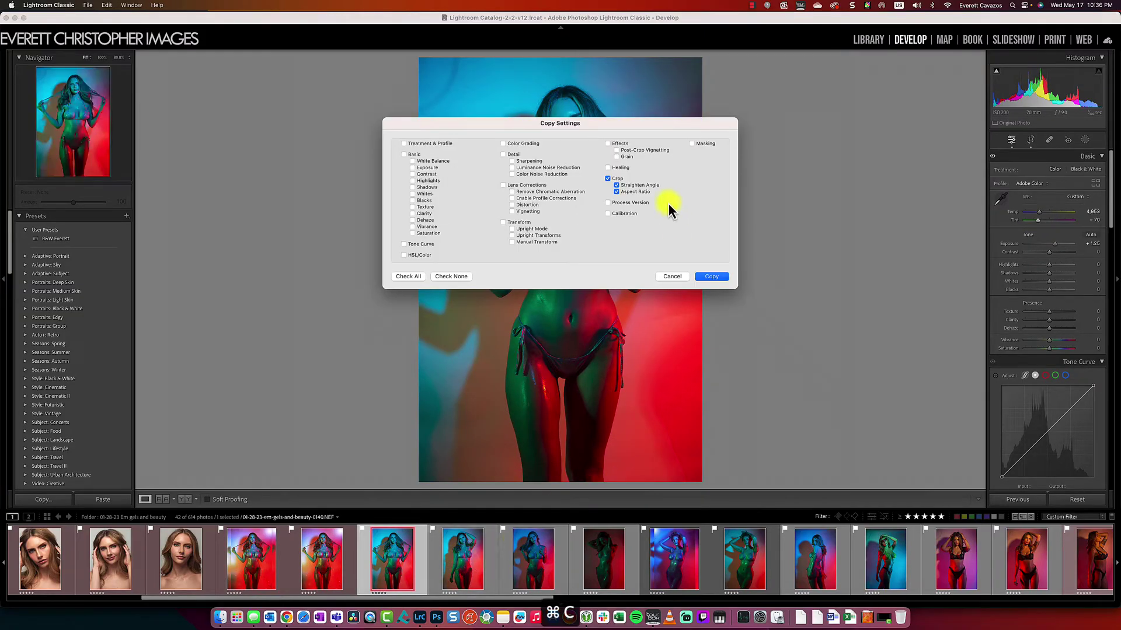
{"action": "left_click", "coordinate": [418, 275]}
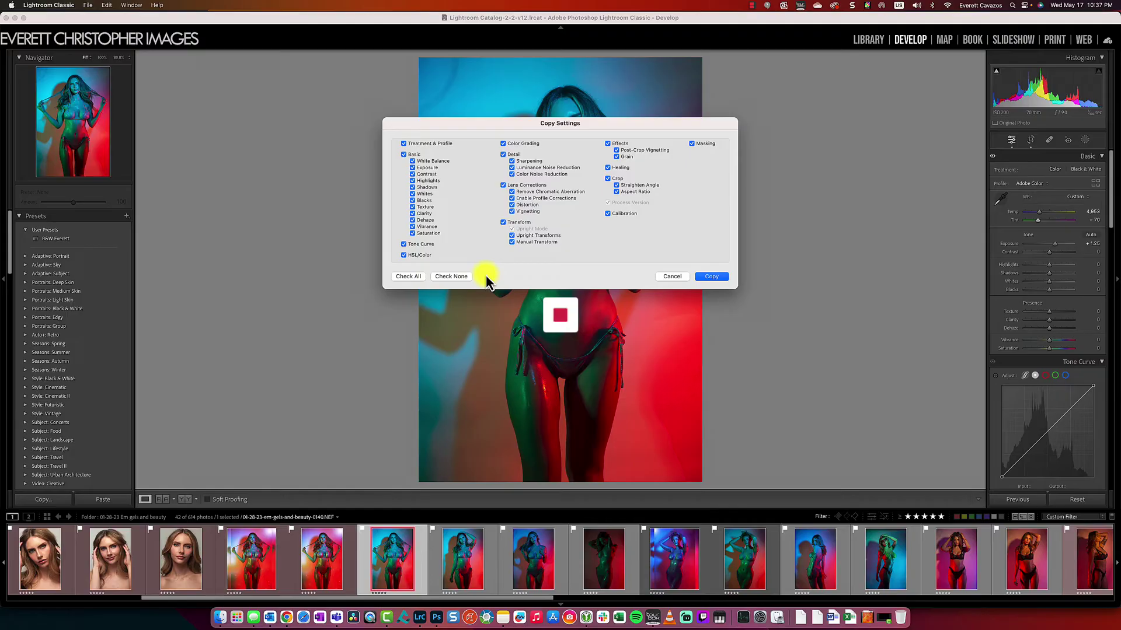
{"action": "left_click", "coordinate": [450, 277]}
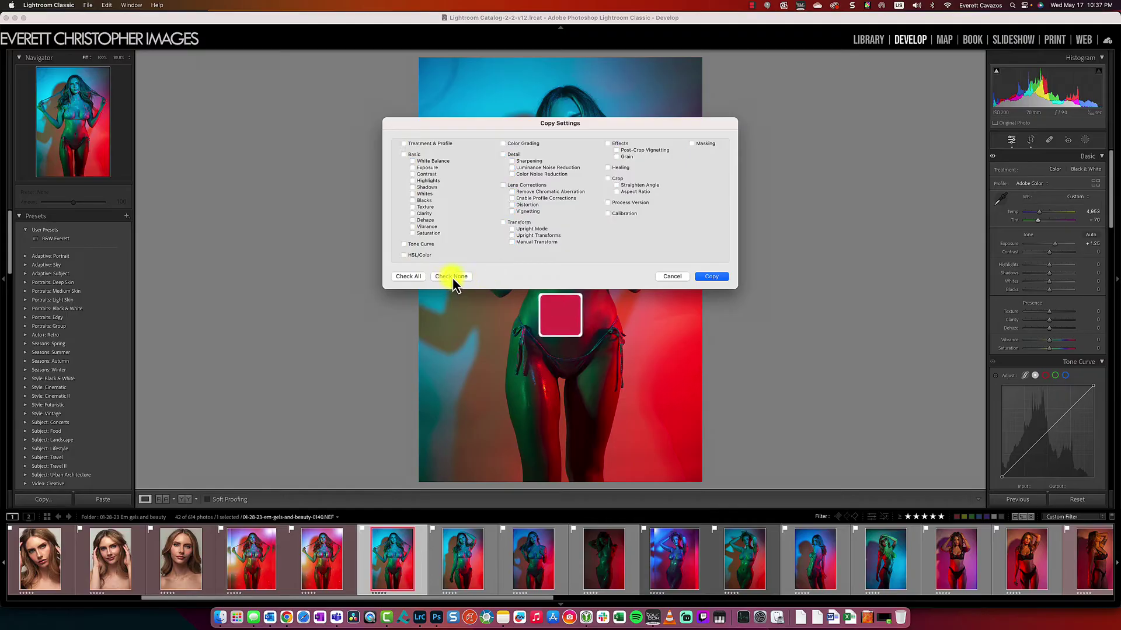
{"action": "left_click", "coordinate": [415, 155]}
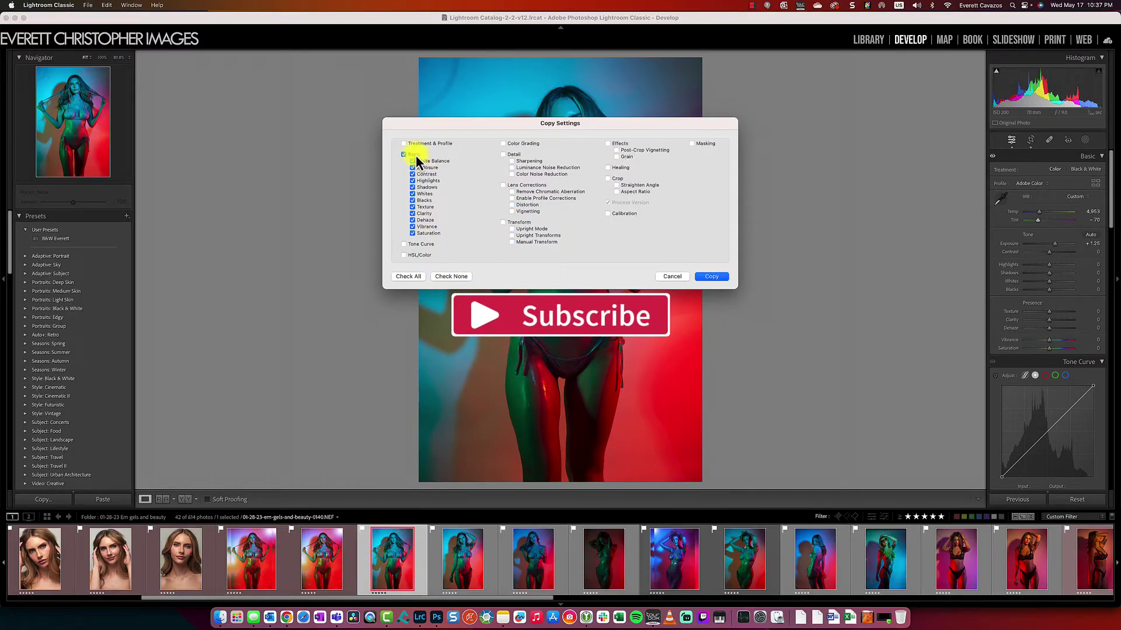
{"action": "left_click", "coordinate": [707, 279]}
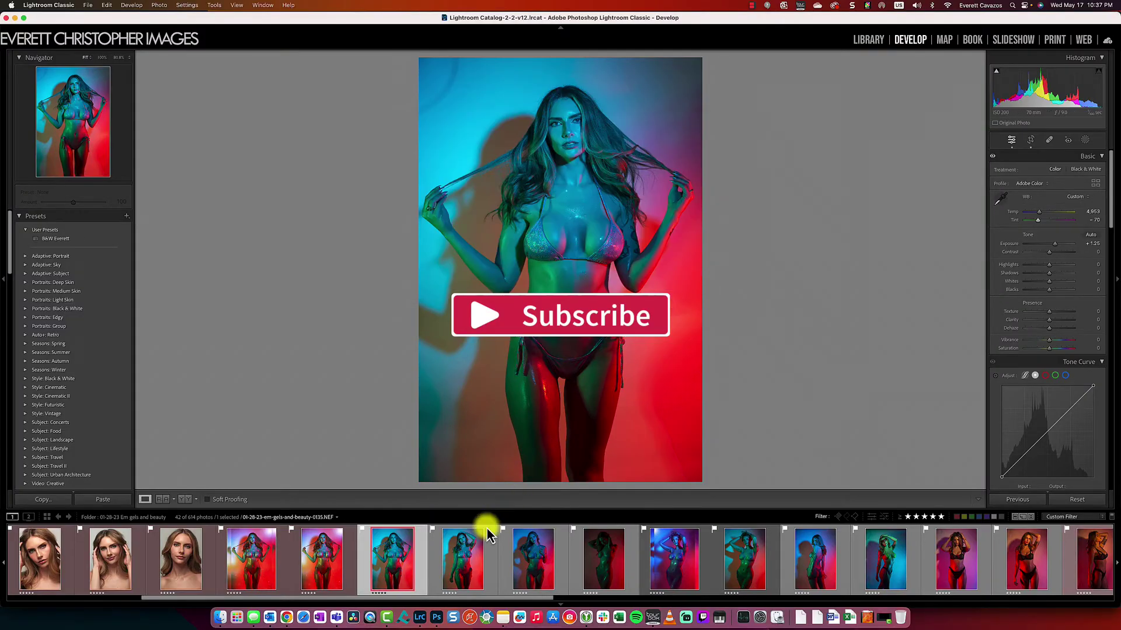
{"action": "left_click", "coordinate": [474, 551]}
{"action": "key", "text": "super+v"}
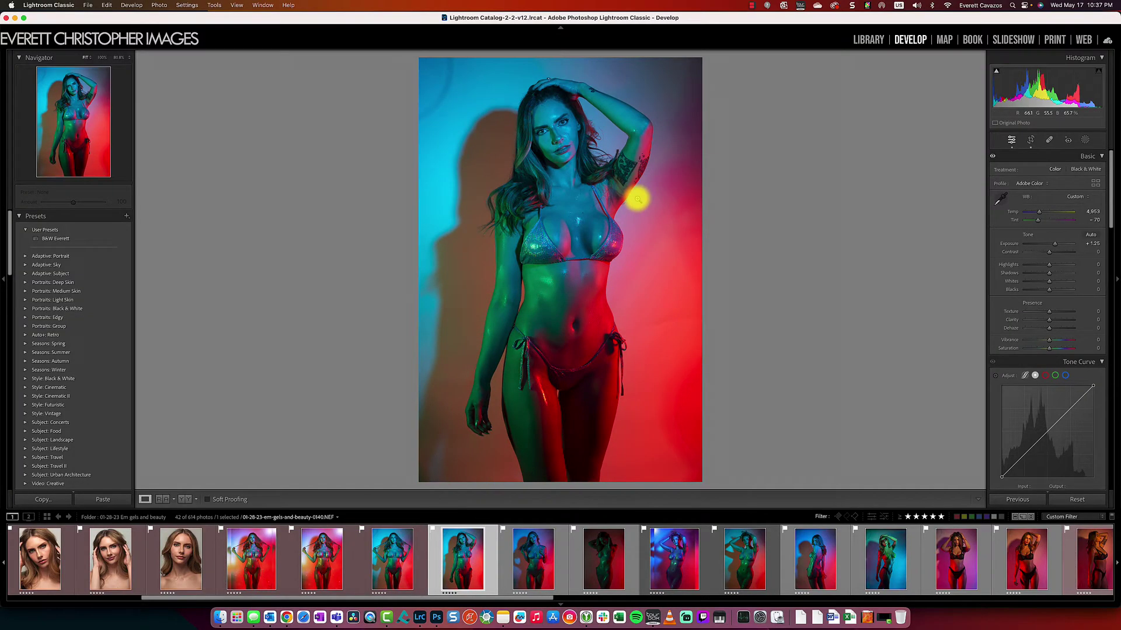
{"action": "left_click", "coordinate": [436, 617]}
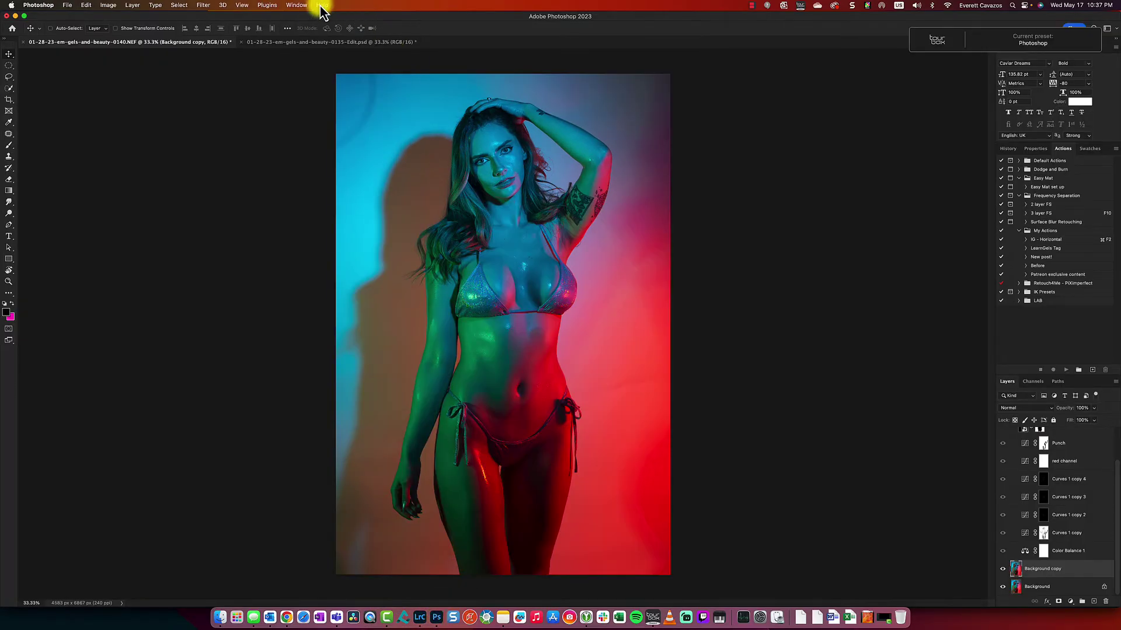
{"action": "left_click", "coordinate": [313, 43]}
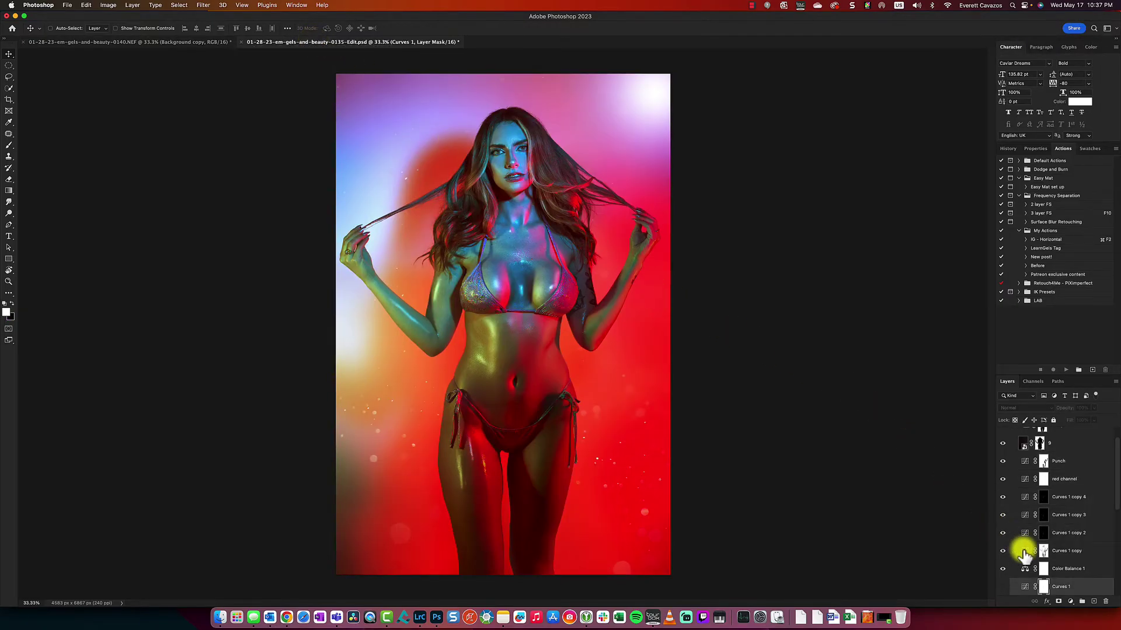
{"action": "scroll", "coordinate": [1026, 545], "scroll_direction": "down", "scroll_amount": 2}
{"action": "left_click", "coordinate": [1042, 527]}
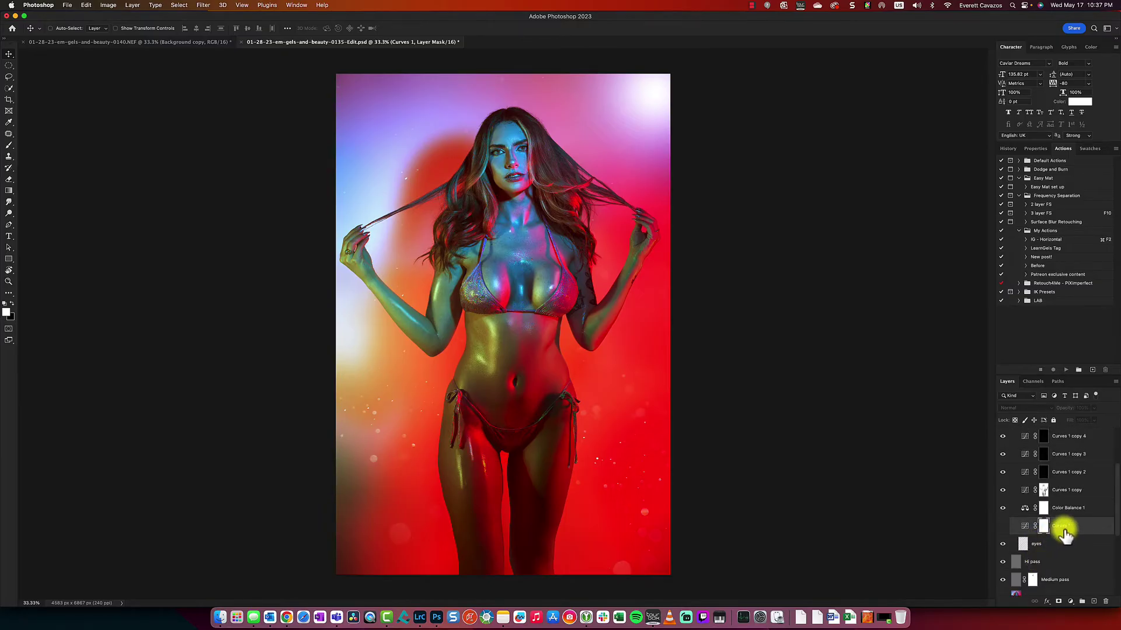
{"action": "left_click", "coordinate": [1068, 507]}
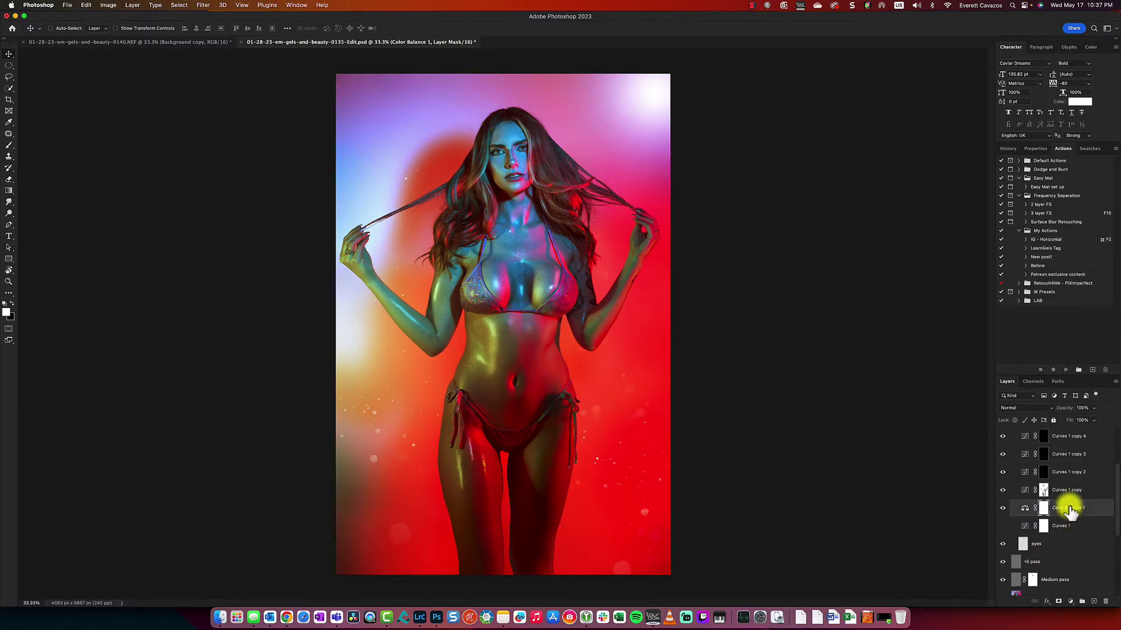
{"action": "scroll", "coordinate": [1069, 510], "scroll_direction": "up", "scroll_amount": 3}
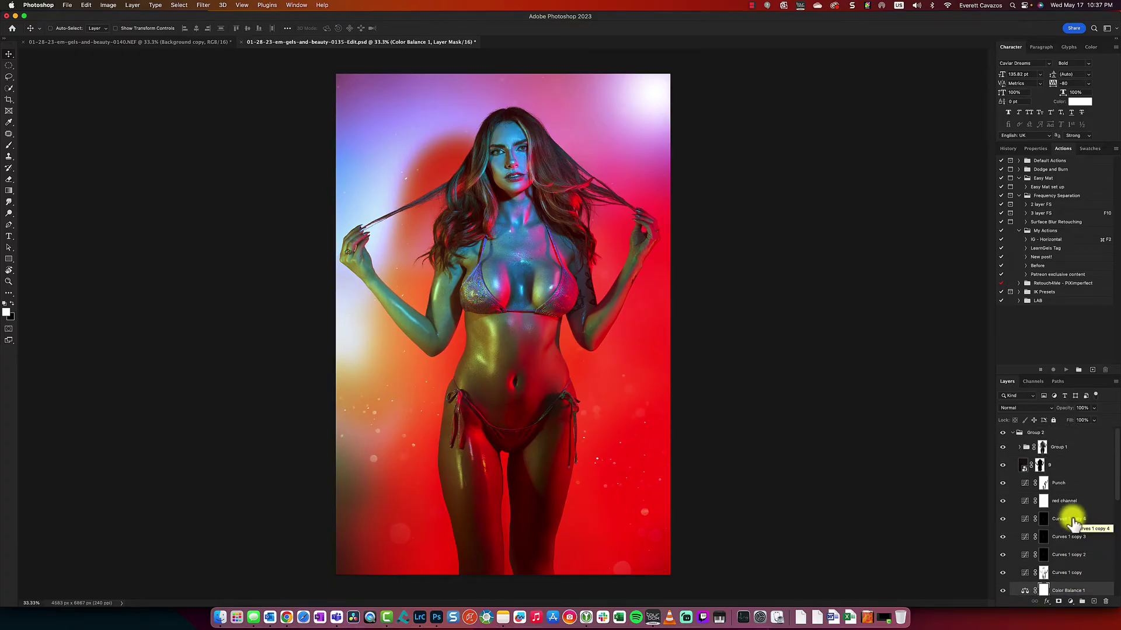
{"action": "scroll", "coordinate": [1065, 497], "scroll_direction": "down", "scroll_amount": 5}
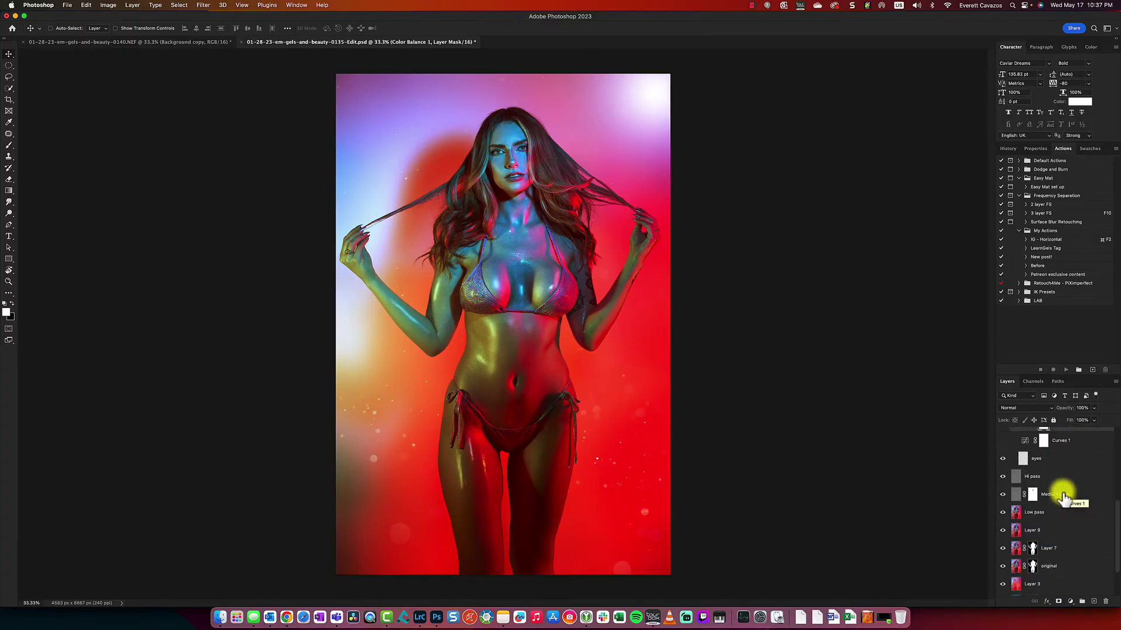
{"action": "scroll", "coordinate": [1063, 497], "scroll_direction": "down", "scroll_amount": 3}
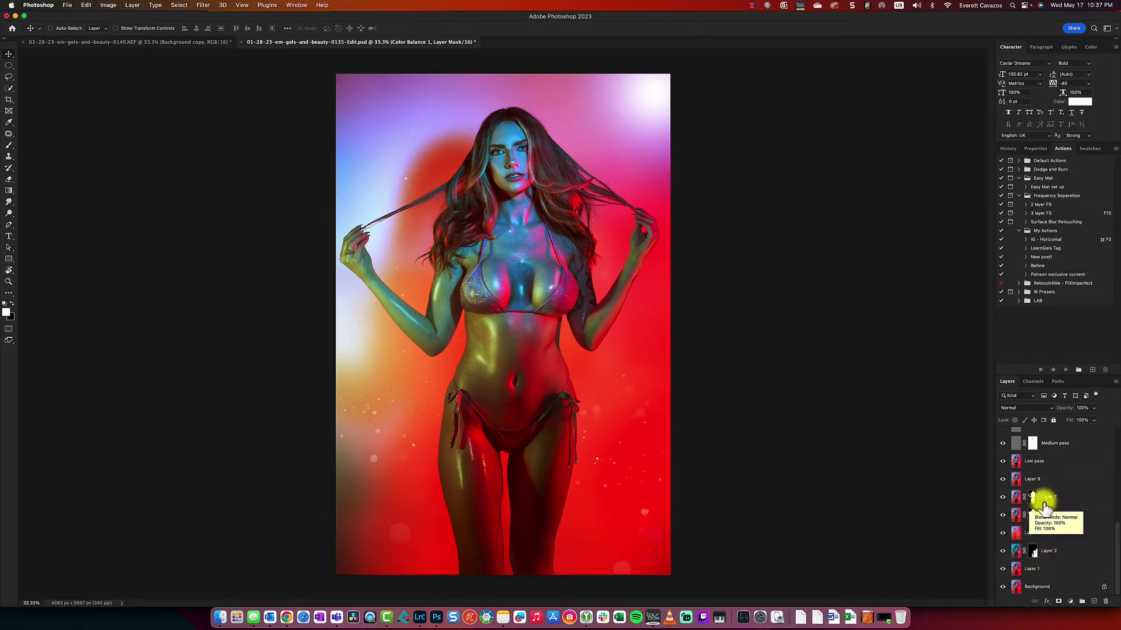
{"action": "scroll", "coordinate": [1080, 510], "scroll_direction": "up", "scroll_amount": 6}
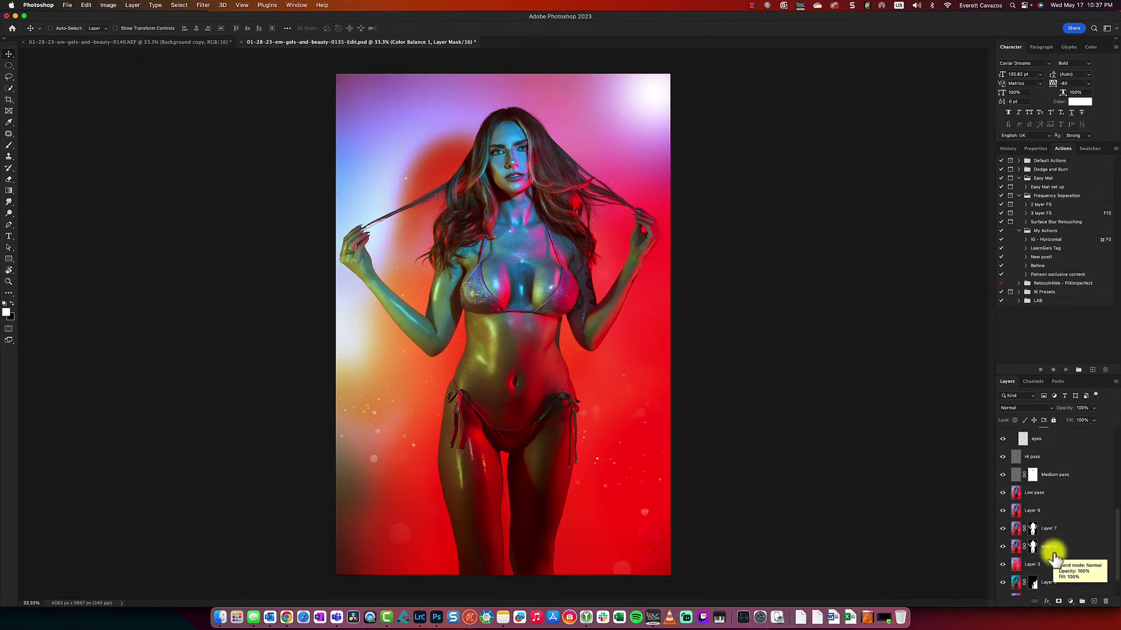
{"action": "scroll", "coordinate": [1068, 552], "scroll_direction": "down", "scroll_amount": 1}
{"action": "scroll", "coordinate": [1068, 552], "scroll_direction": "up", "scroll_amount": 3}
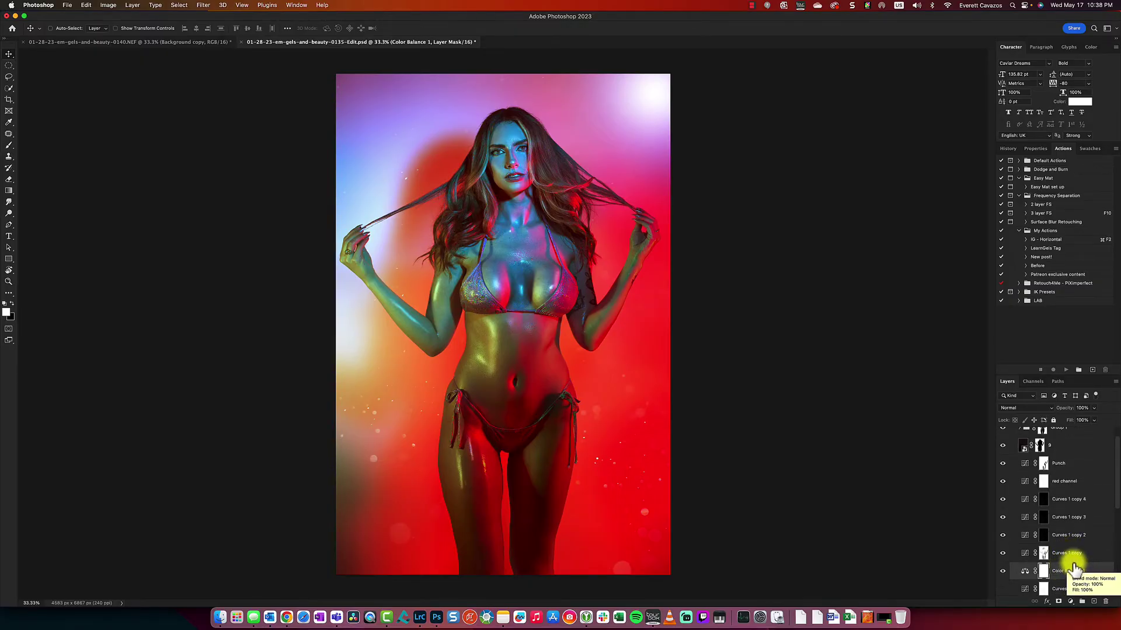
{"action": "scroll", "coordinate": [1072, 560], "scroll_direction": "up", "scroll_amount": 1}
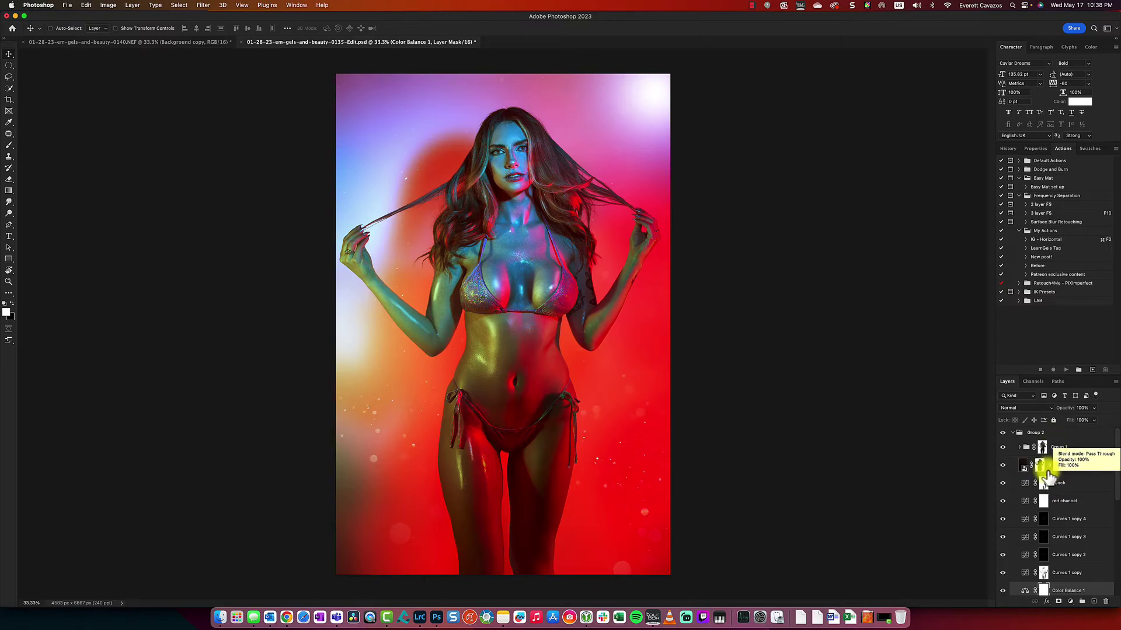
{"action": "scroll", "coordinate": [1067, 577], "scroll_direction": "down", "scroll_amount": 2}
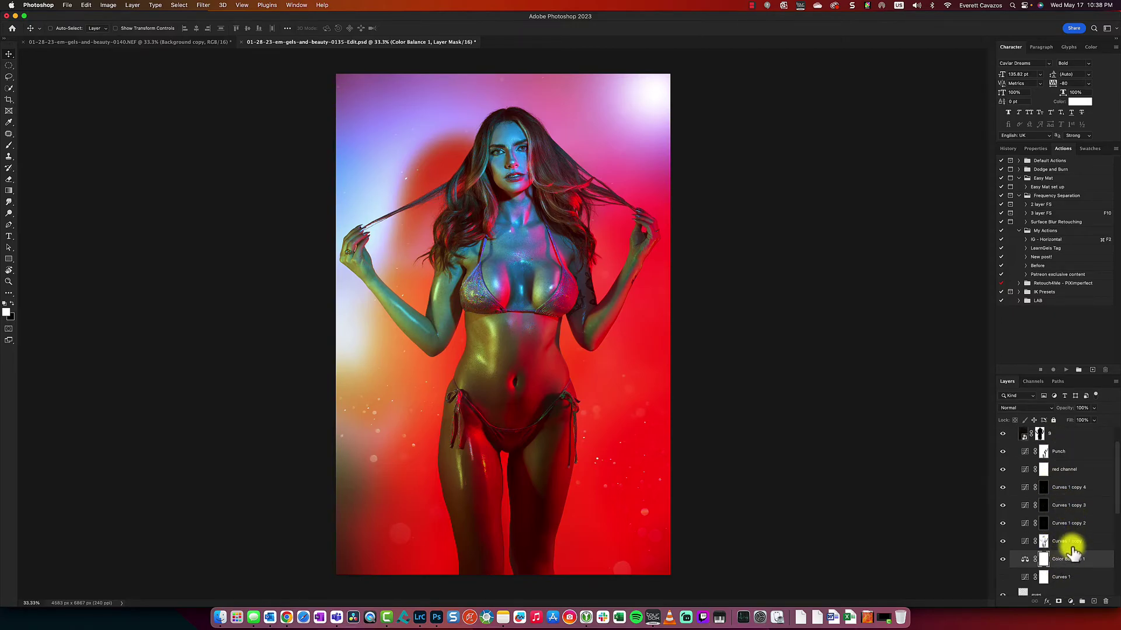
{"action": "scroll", "coordinate": [1074, 525], "scroll_direction": "up", "scroll_amount": 2}
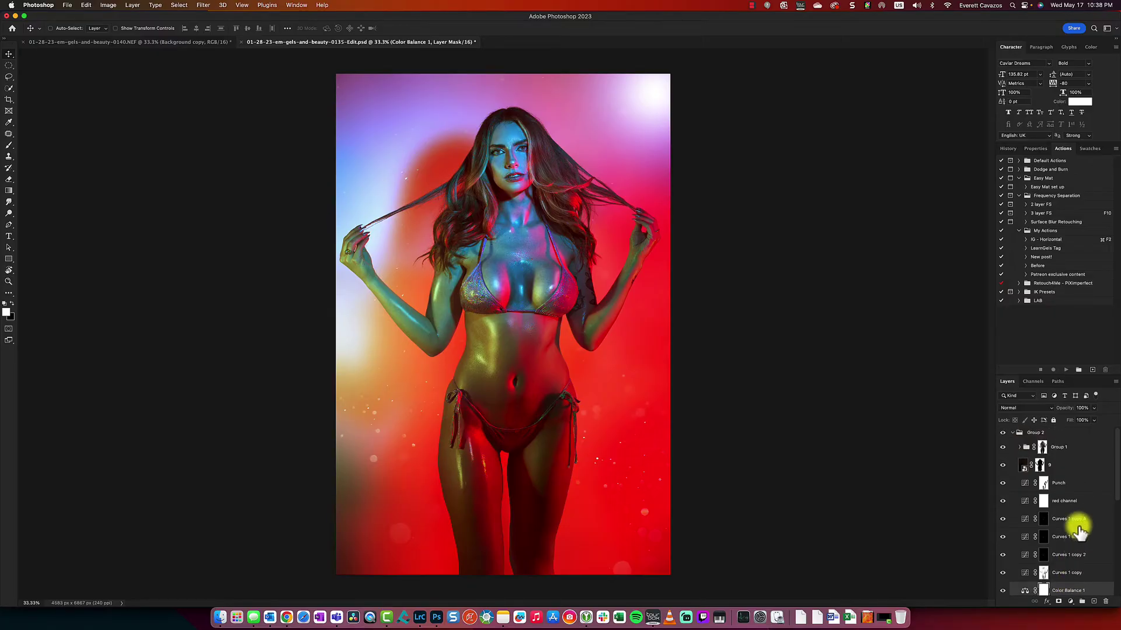
Copy Group 1 through Color Balance 1, then select Background copy in the 0140.NEF document
{"action": "left_click", "coordinate": [1064, 449]}
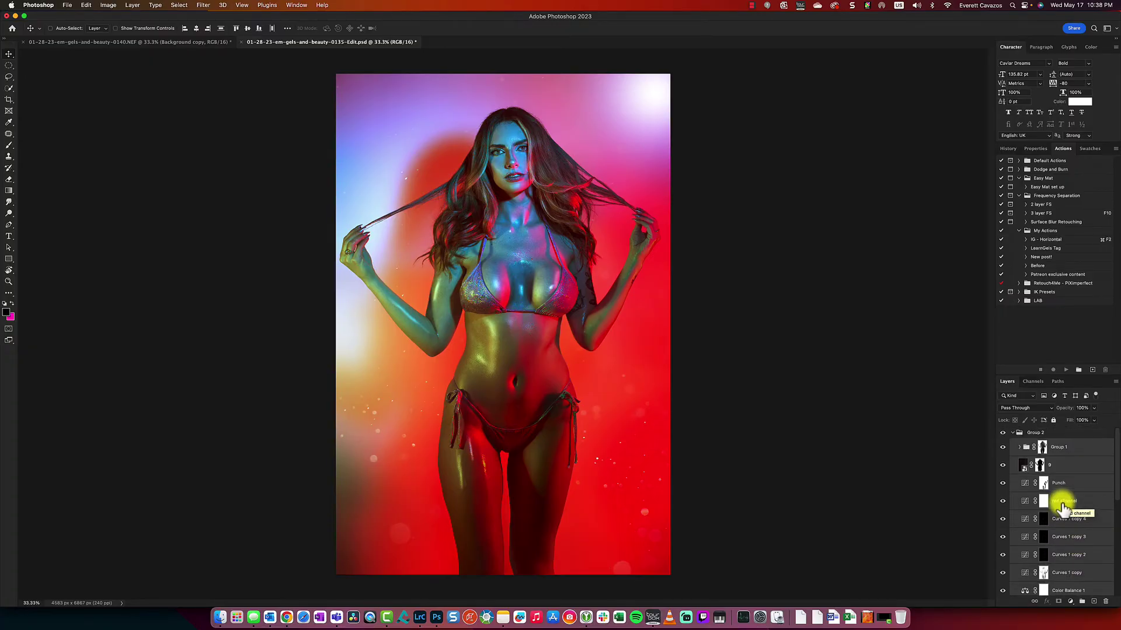
{"action": "key", "text": "super+c"}
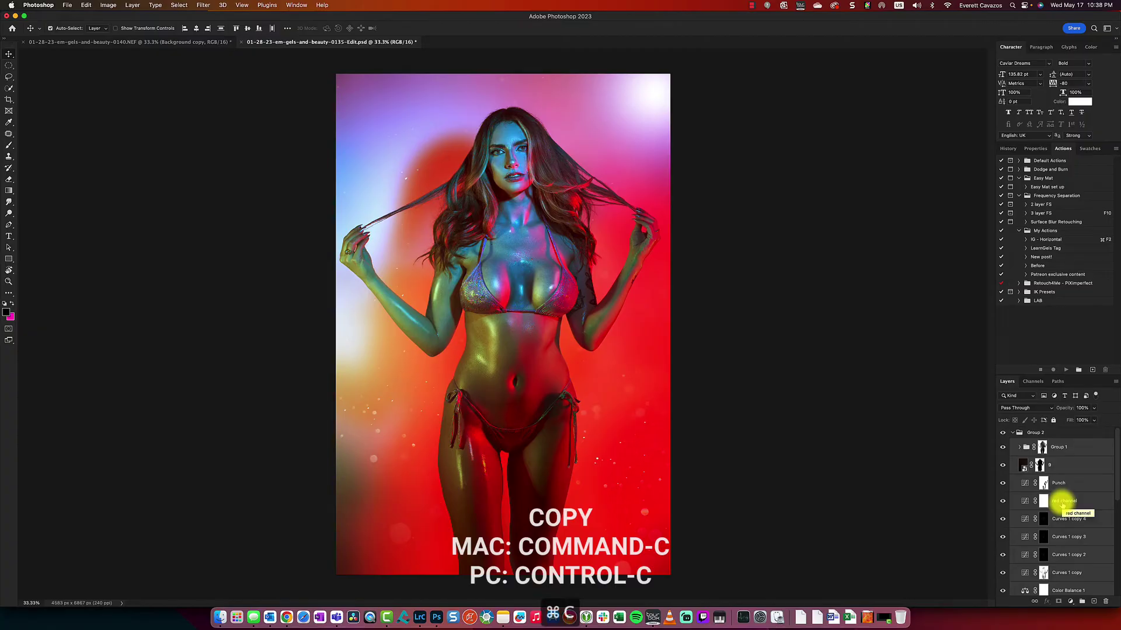
{"action": "left_click", "coordinate": [196, 44]}
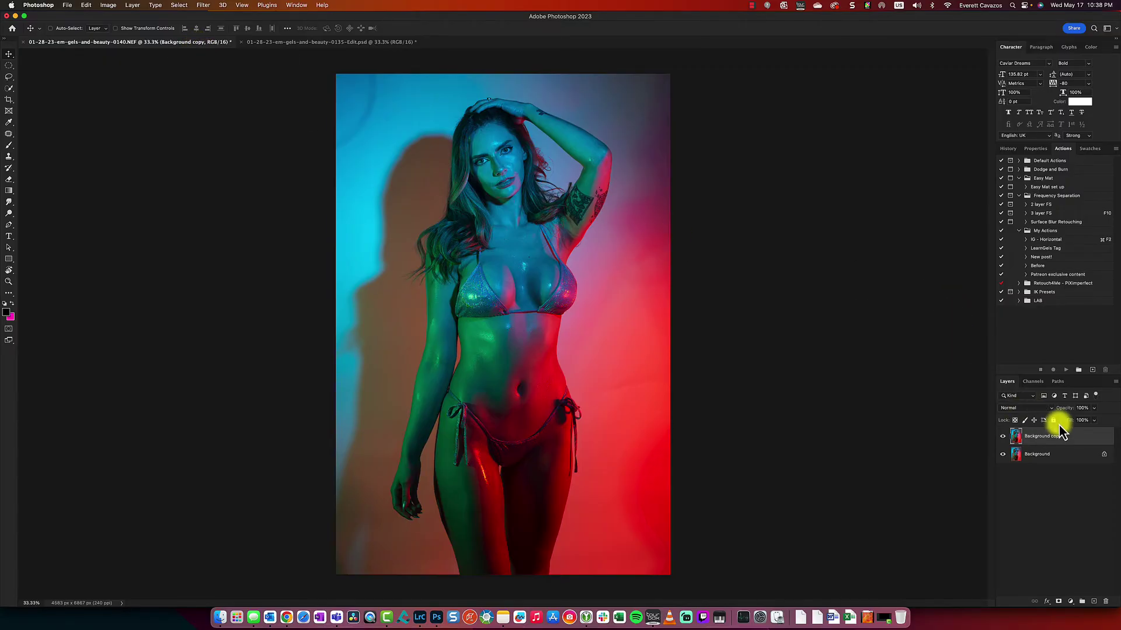
{"action": "left_click", "coordinate": [1057, 456]}
{"action": "left_click", "coordinate": [1048, 442]}
Paste the Group 1 to Color Balance 1 stack onto 0140 and hide it to compare
{"action": "key", "text": "super+v"}
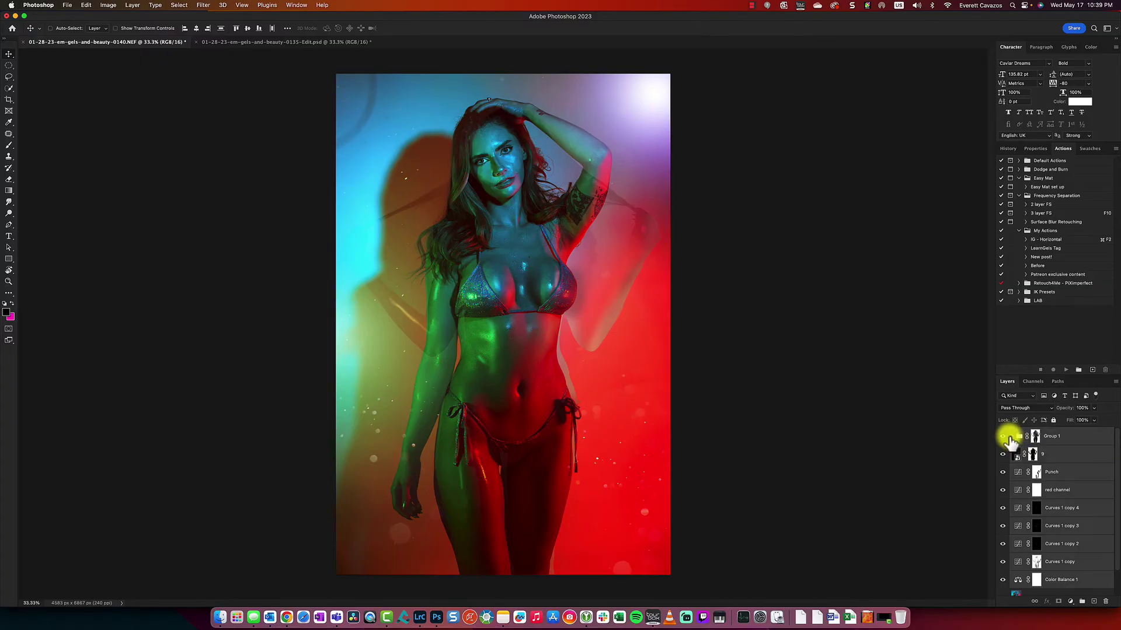
{"action": "left_click", "coordinate": [1003, 436]}
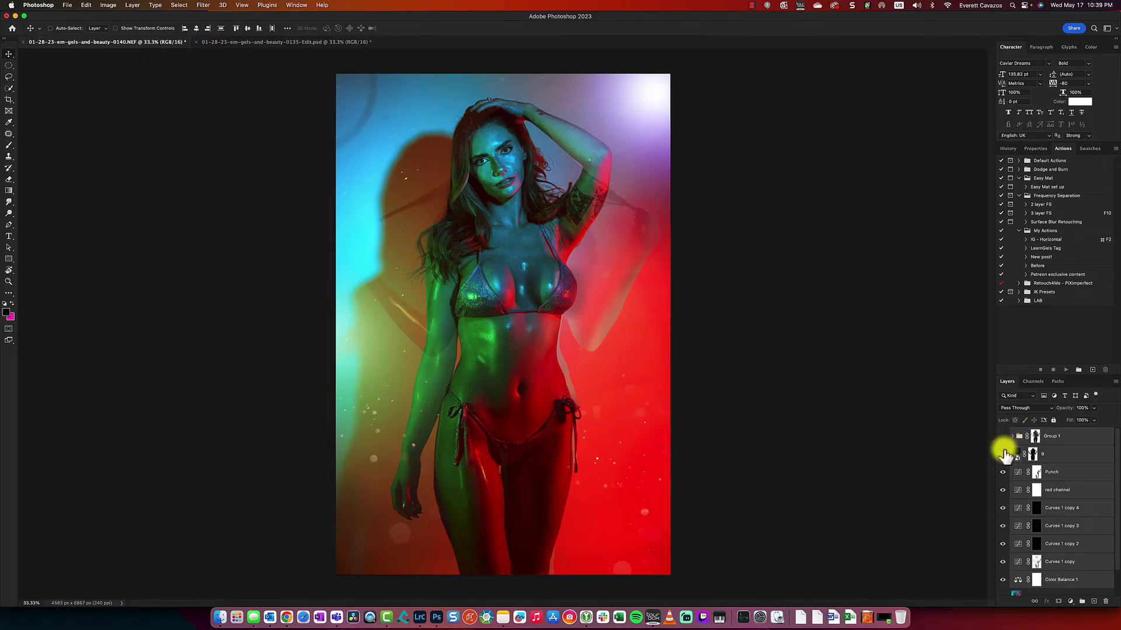
{"action": "left_click_drag", "start_coordinate": [1004, 454], "coordinate": [1005, 550]}
{"action": "scroll", "coordinate": [1001, 495], "scroll_direction": "down", "scroll_amount": 2}
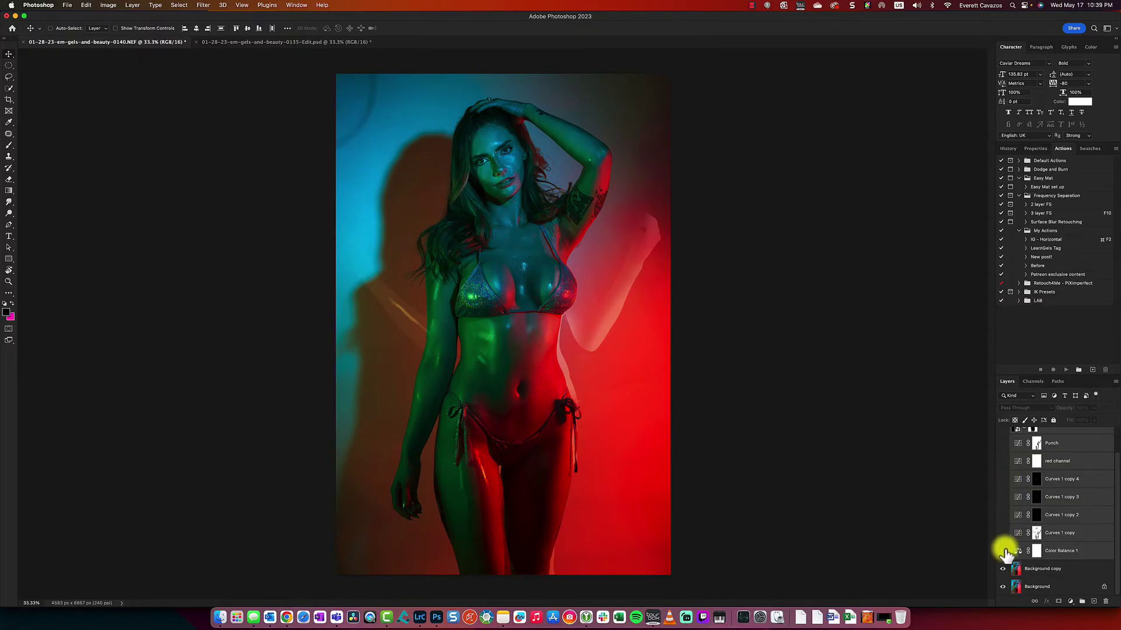
{"action": "scroll", "coordinate": [1009, 525], "scroll_direction": "up", "scroll_amount": 2}
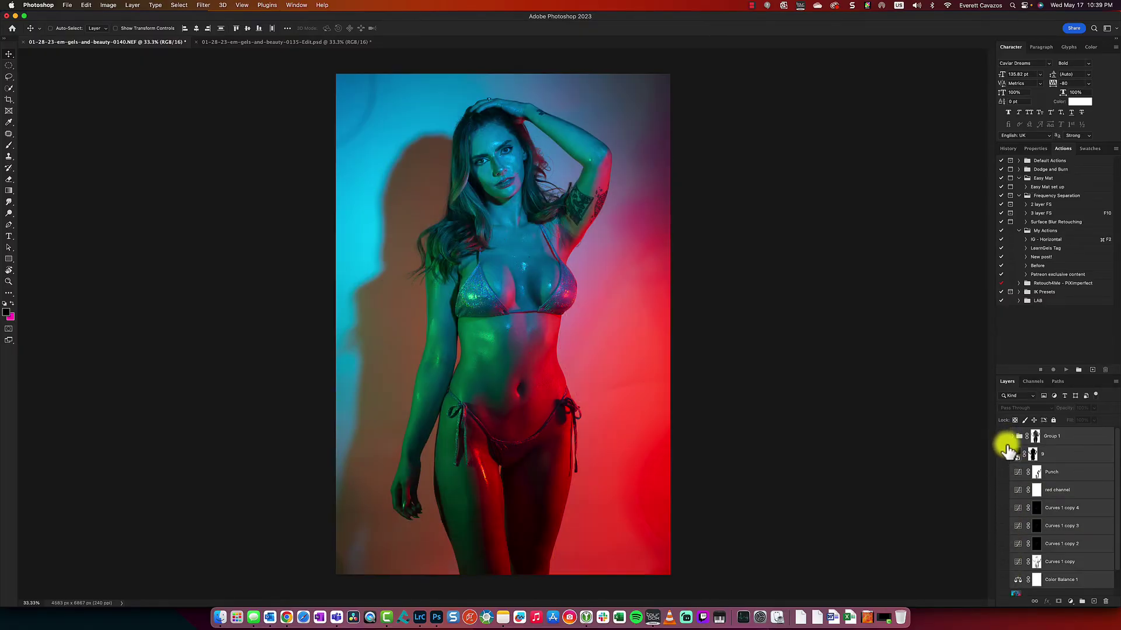
{"action": "scroll", "coordinate": [1003, 525], "scroll_direction": "down", "scroll_amount": 2}
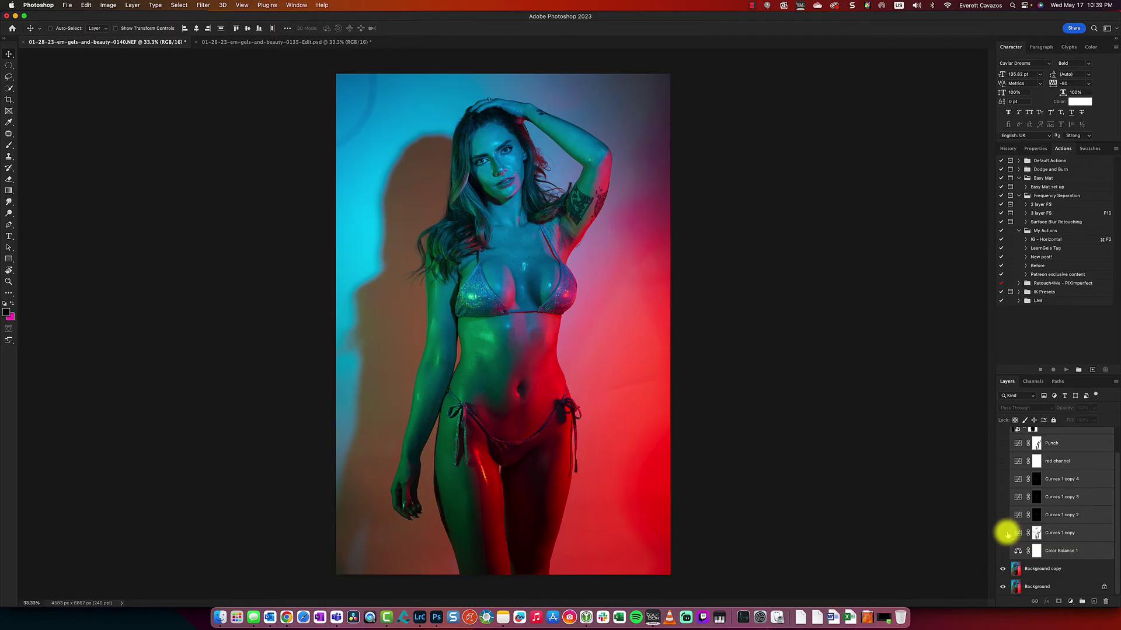
{"action": "left_click", "coordinate": [245, 41]}
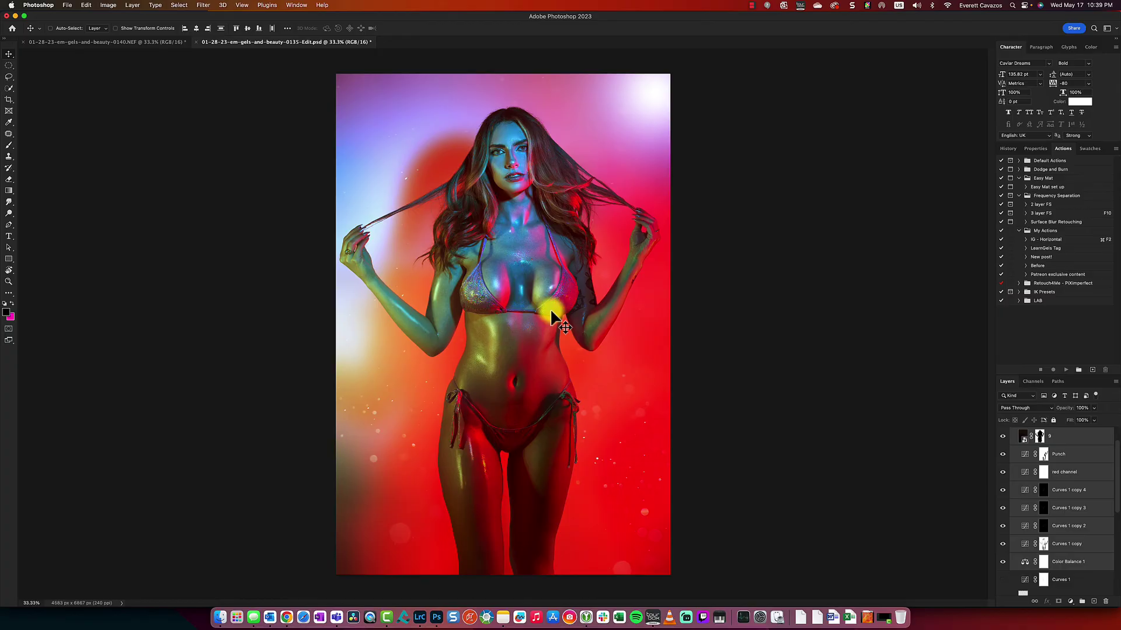
{"action": "left_click", "coordinate": [156, 44]}
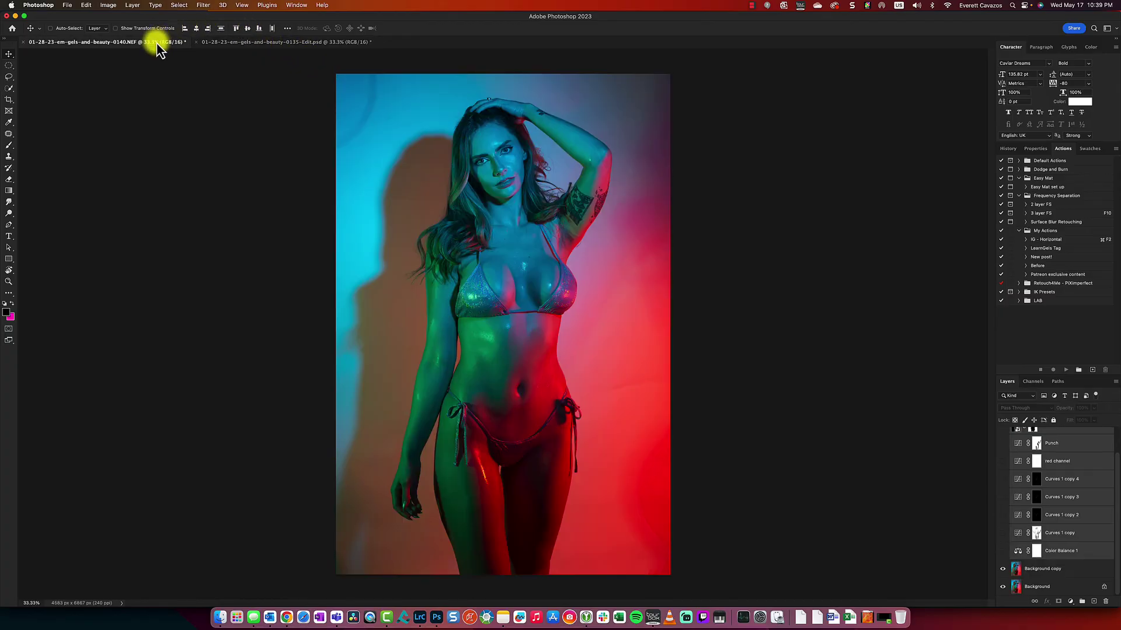